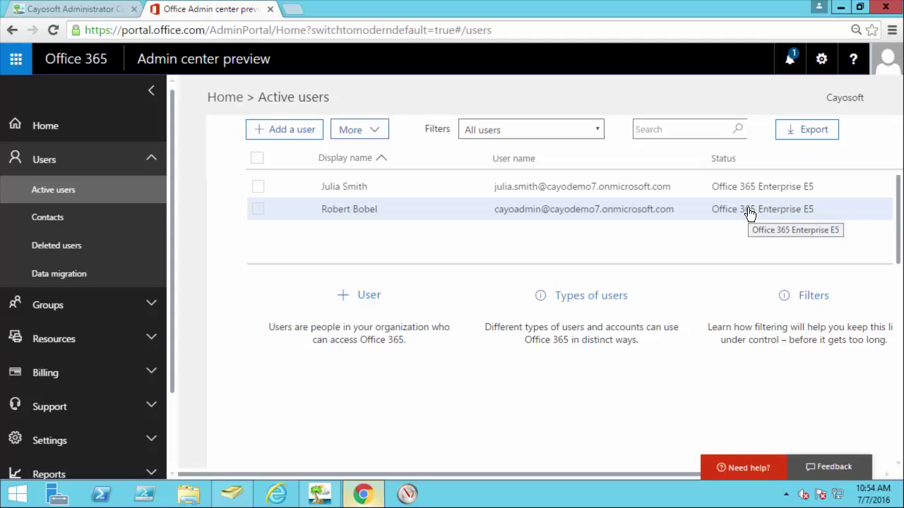
- Sign in to the Cayosoft web portal and open the Office 365 Licensing dashboard (2 of 25 E5 assigned)
left_click(53, 31)
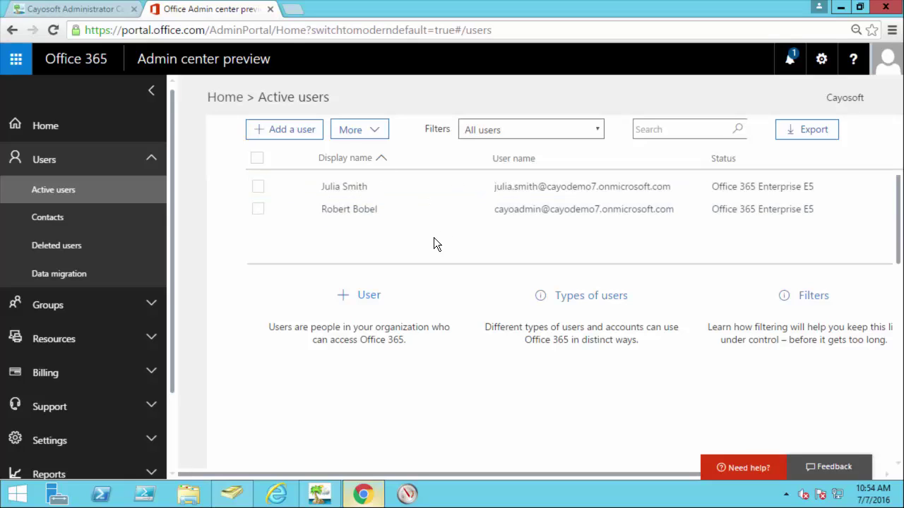
left_click(96, 10)
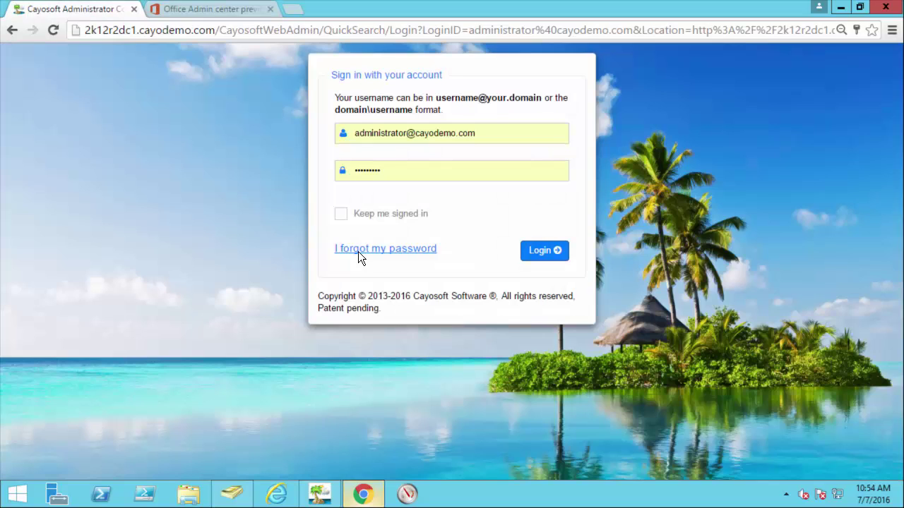
left_click(535, 256)
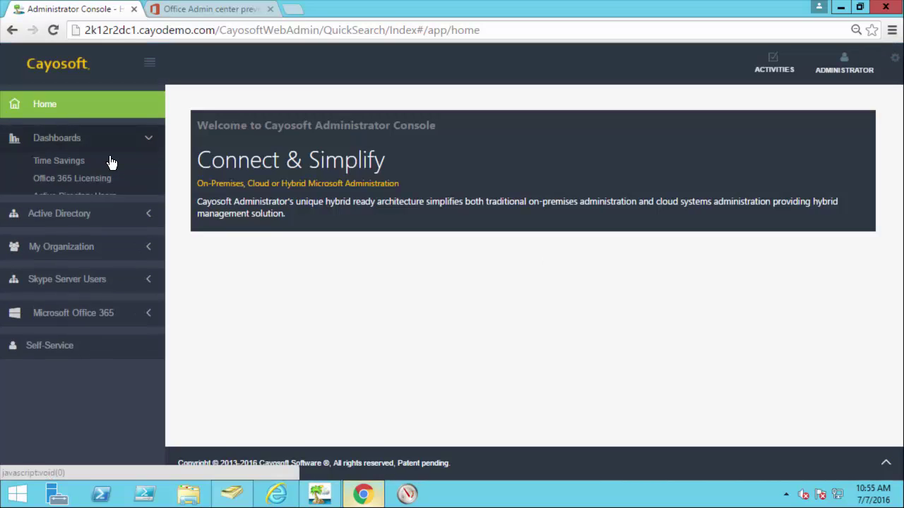
left_click(78, 182)
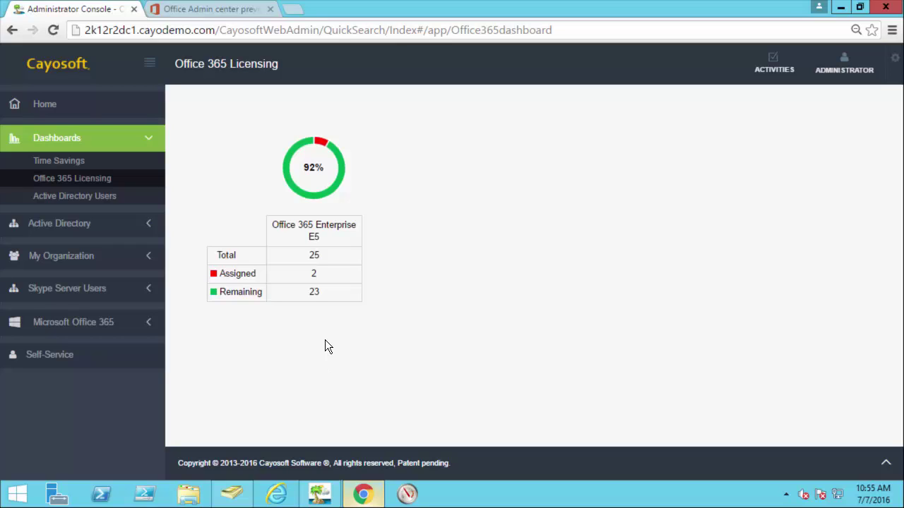
- Refresh the cayodemo.com Corp > User Accounts container in ADUC, confirming it holds no objects
left_click(231, 494)
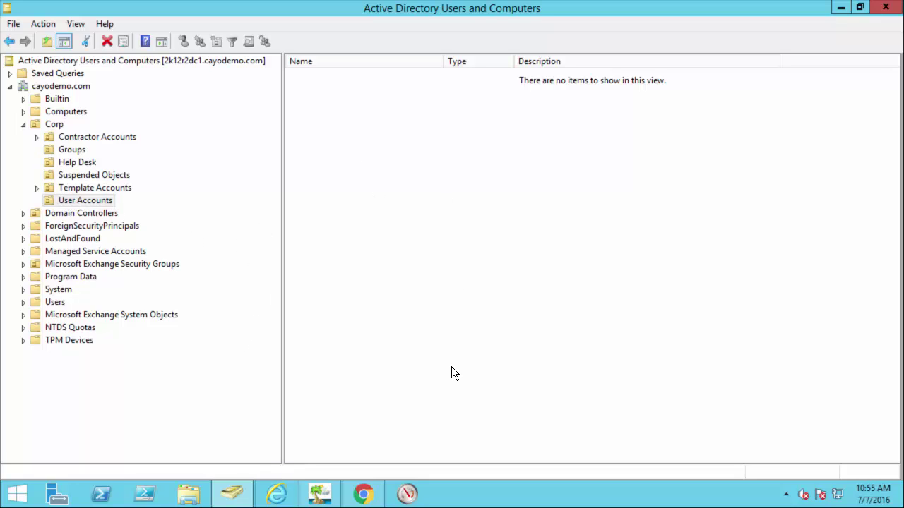
right_click(433, 217)
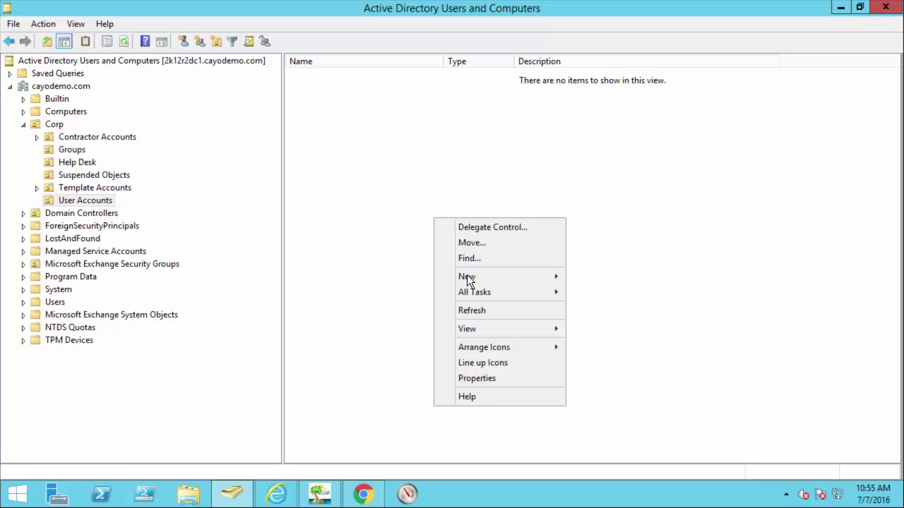
left_click(485, 311)
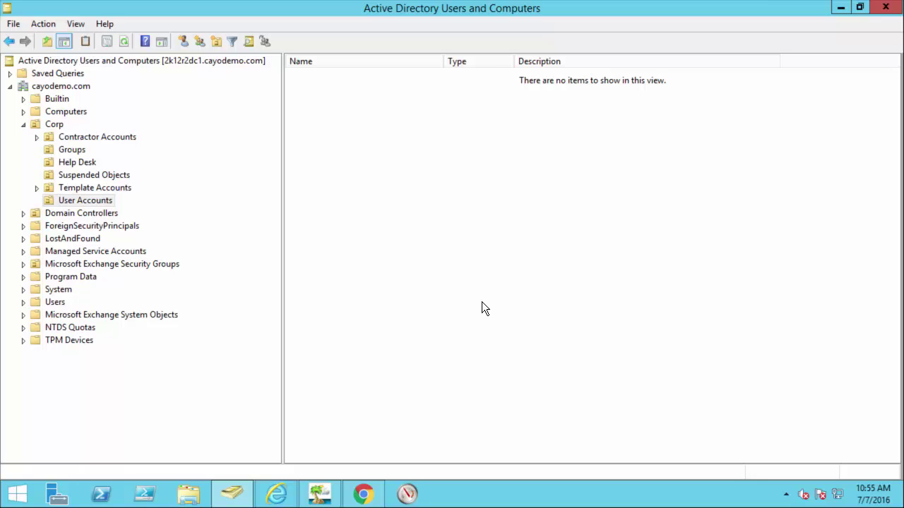
- Bring the Cayosoft Administrator Console desktop app forward on its Welcome page
left_click(323, 496)
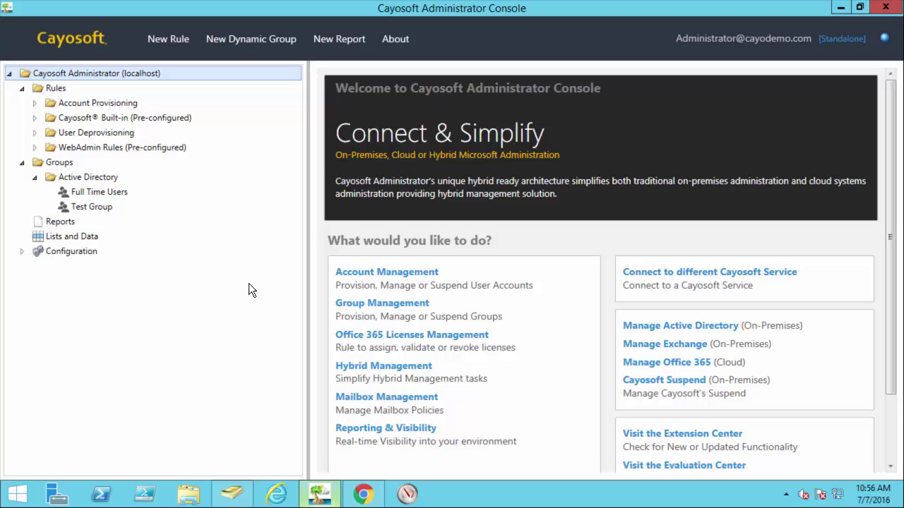
- Select the '1 Text file | Create AD Users' provisioning rule and collapse its Account and Settings groups
left_click(38, 102)
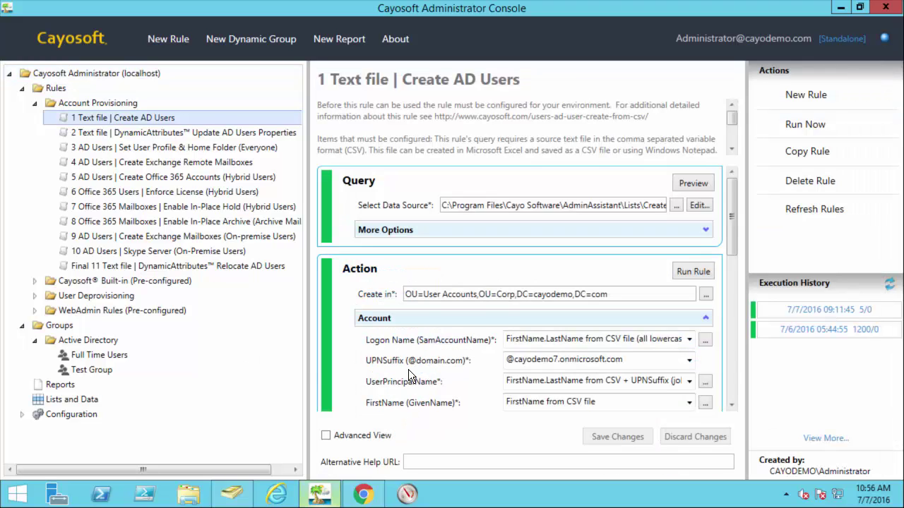
left_click(457, 317)
left_click(464, 344)
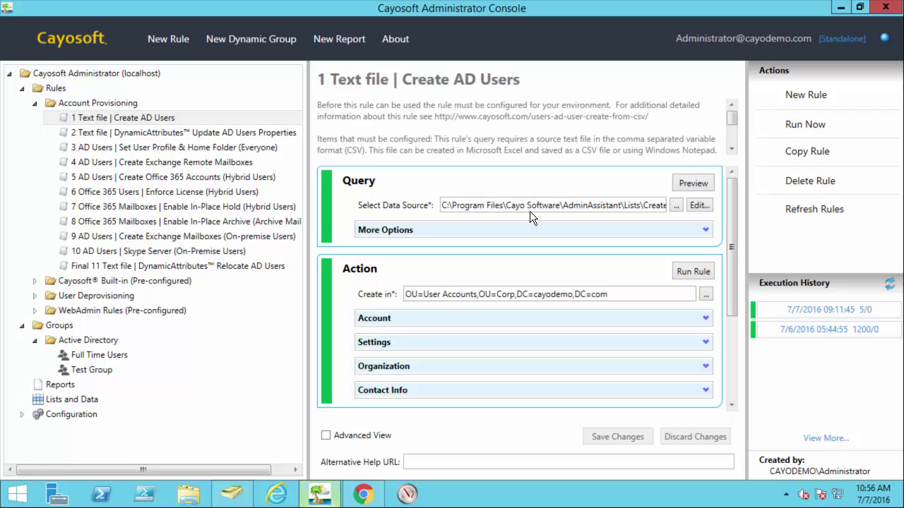
- View 'Create AD Users - Sample Data.csv' and scroll across all columns of its five user records
left_click(699, 206)
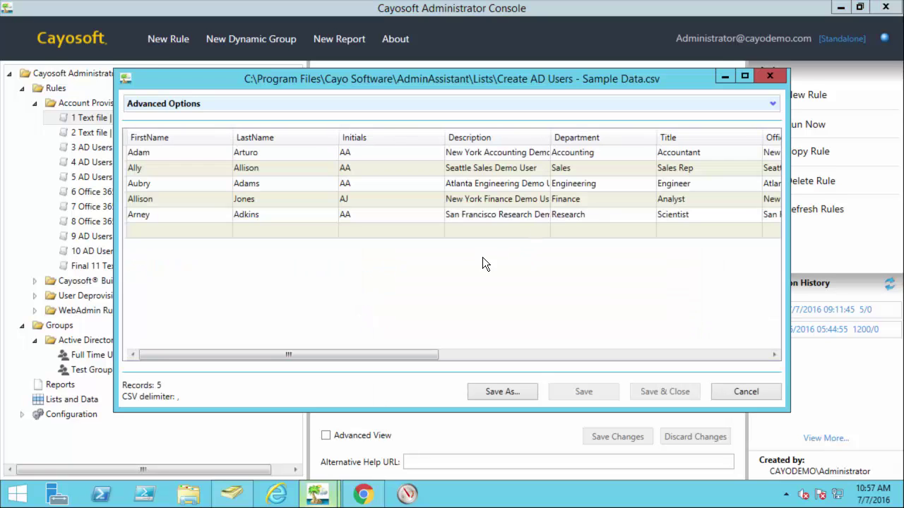
left_click(569, 354)
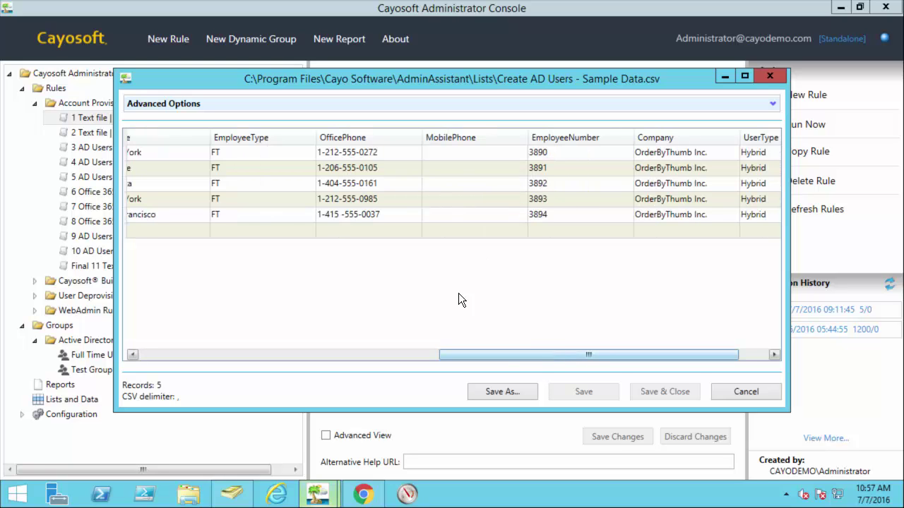
left_click_drag(458, 356, 679, 353)
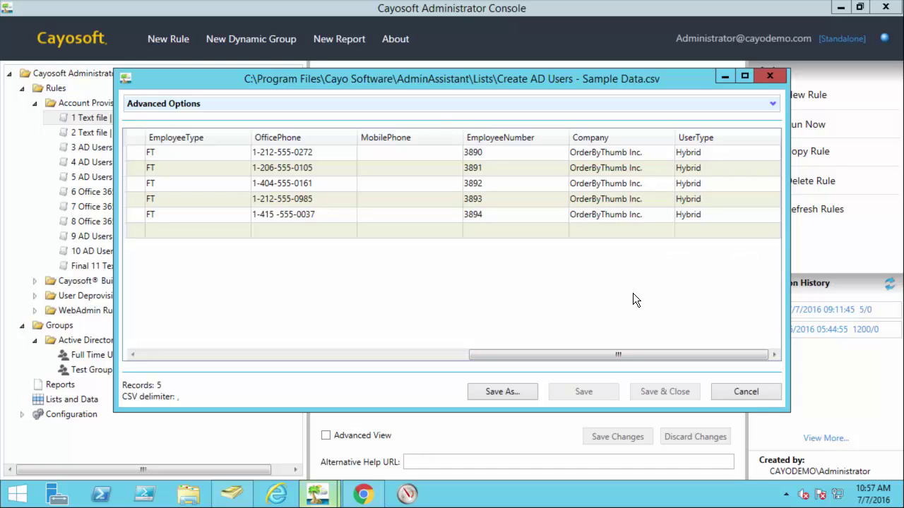
left_click(261, 355)
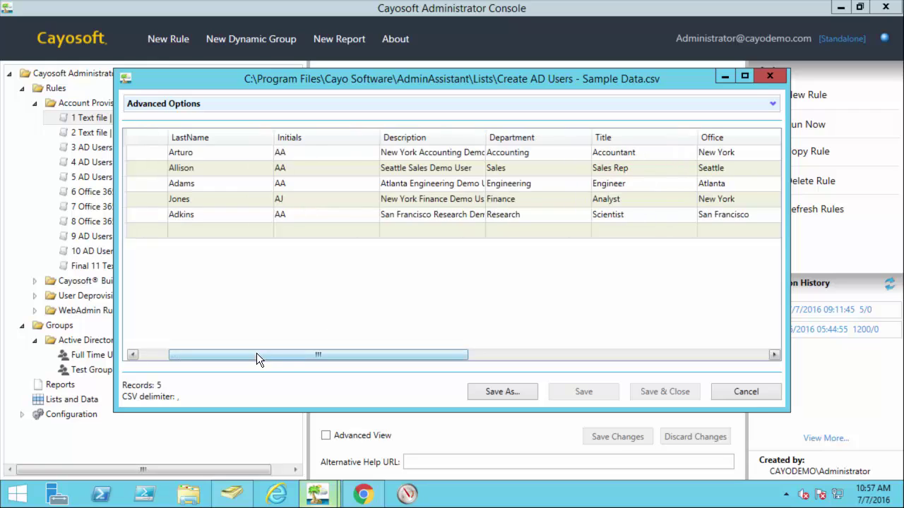
left_click_drag(296, 358, 195, 357)
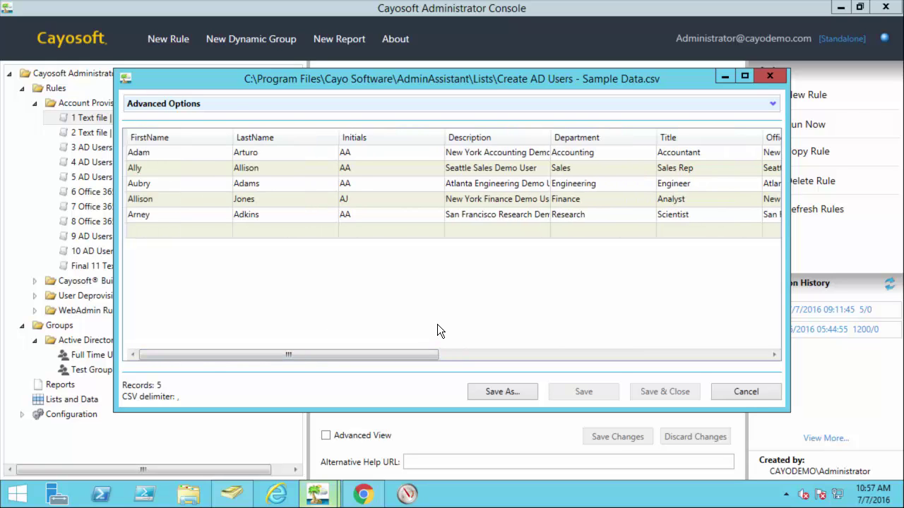
- Cancel the CSV editor, then review the account naming mappings and password options
left_click(742, 392)
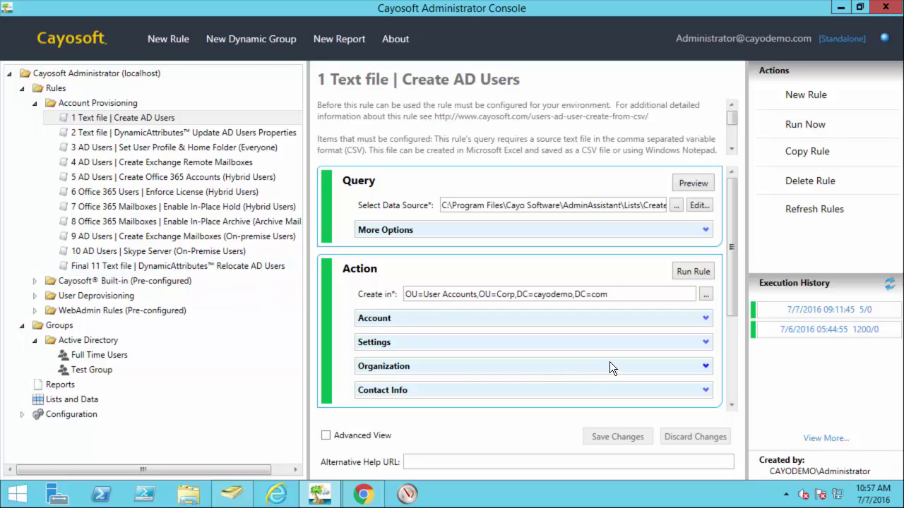
left_click(606, 320)
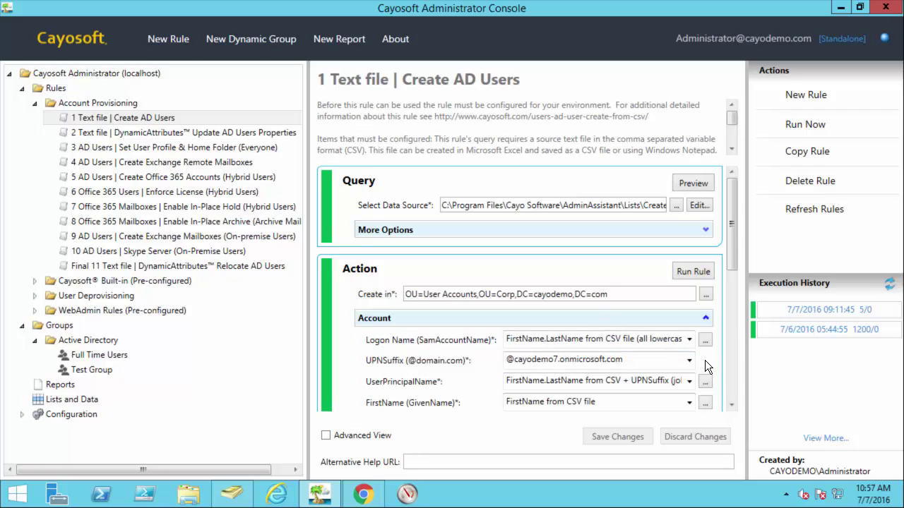
left_click_drag(733, 239, 735, 351)
left_click(599, 255)
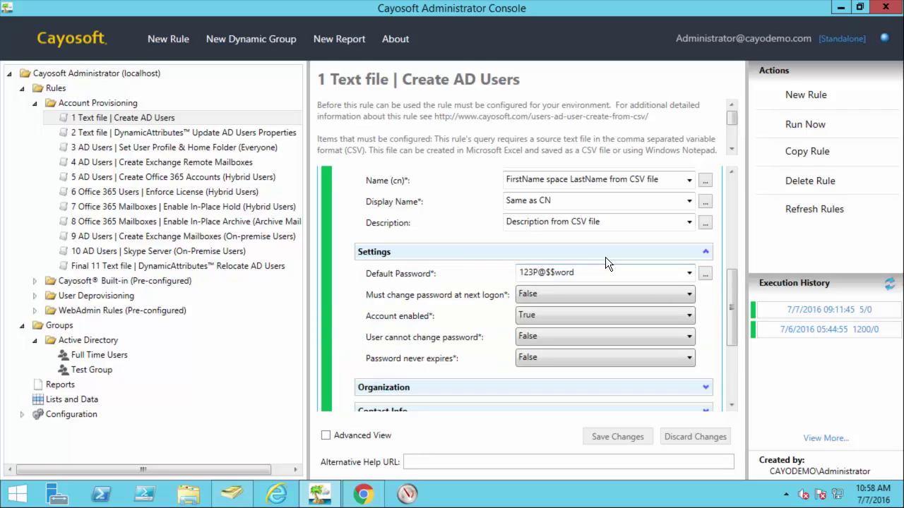
left_click(607, 252)
scroll(728, 277, "up", 4)
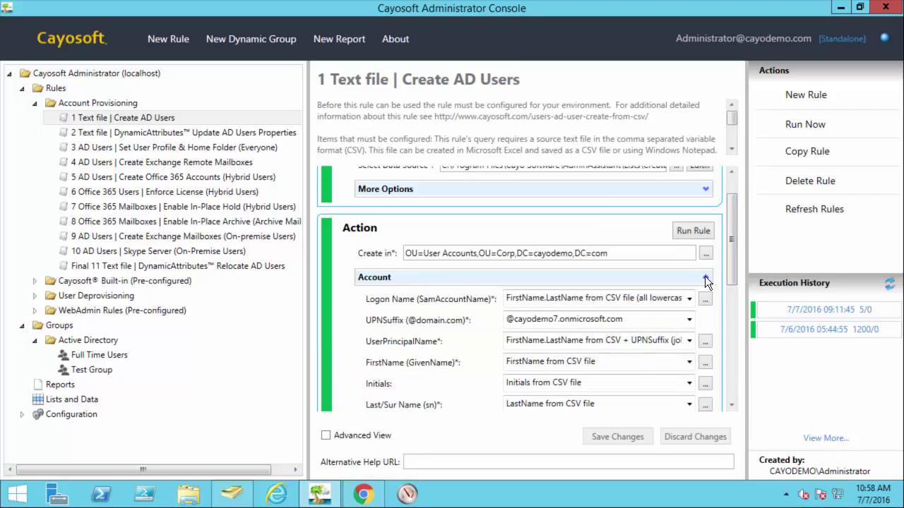
left_click(704, 276)
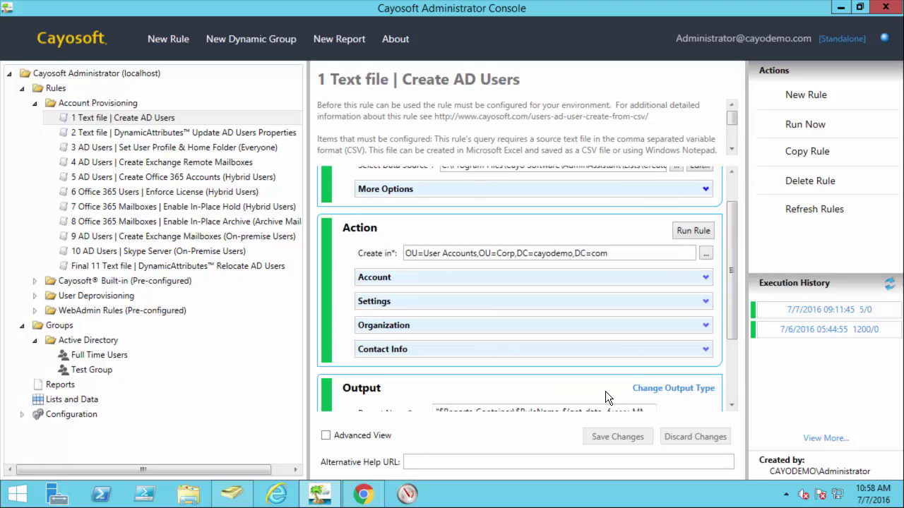
scroll(734, 189, "up", 2)
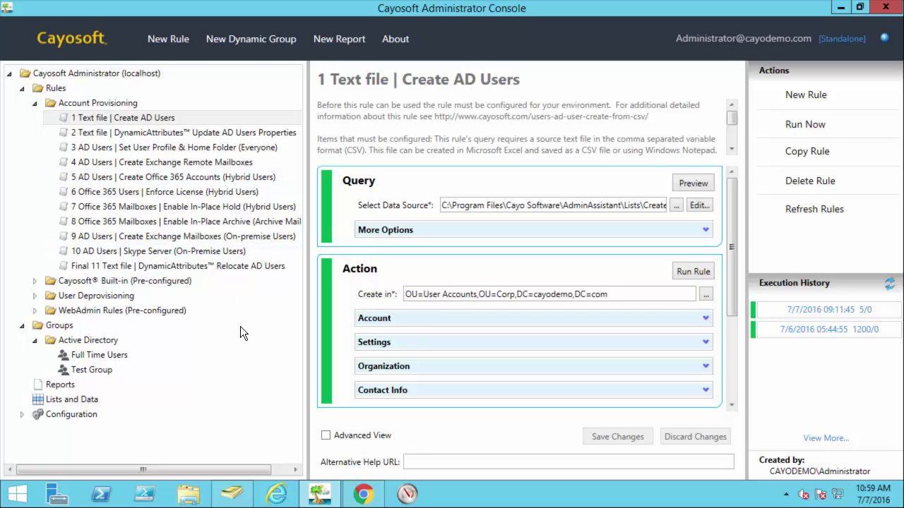
- Open '6 Office 365 Users | Enforce License (Hybrid Users)' and scroll to its E5 license options
left_click(221, 192)
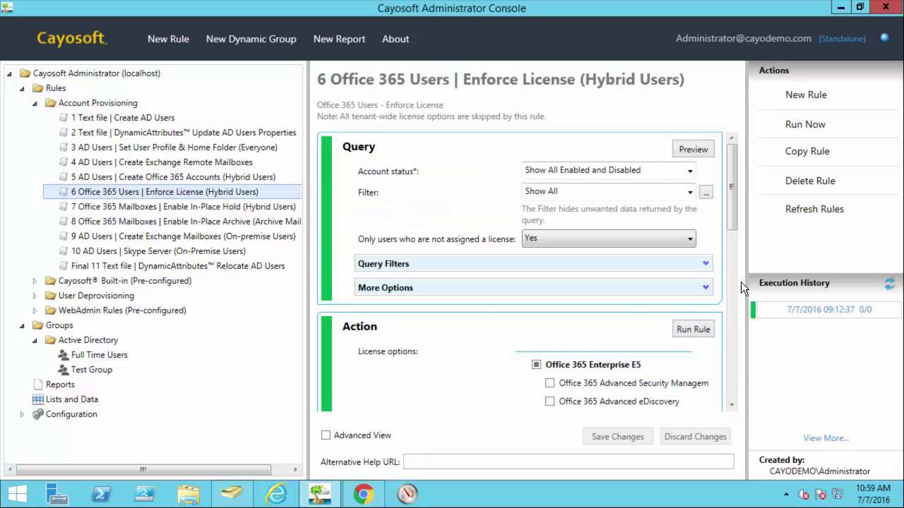
left_click_drag(734, 202, 729, 261)
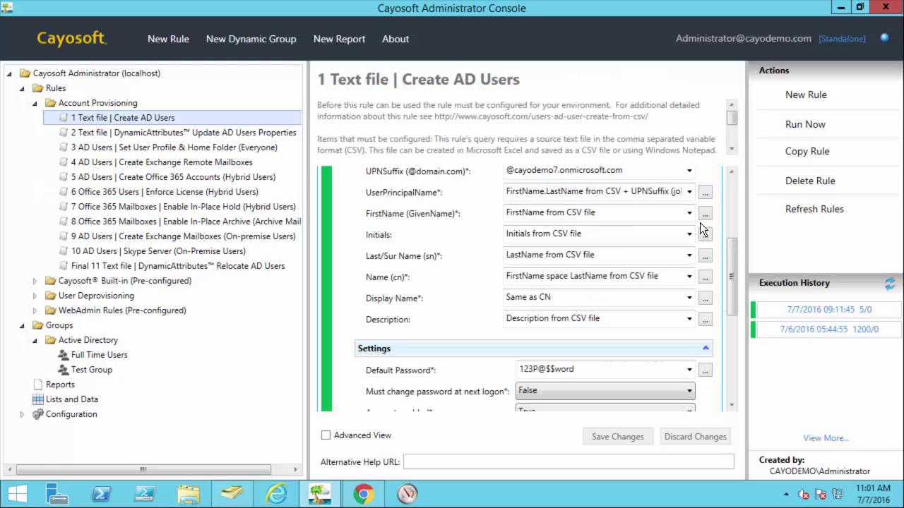
- Collapse the Settings and Account sections, run the Create AD Users rule, and acknowledge the submission
left_click(699, 346)
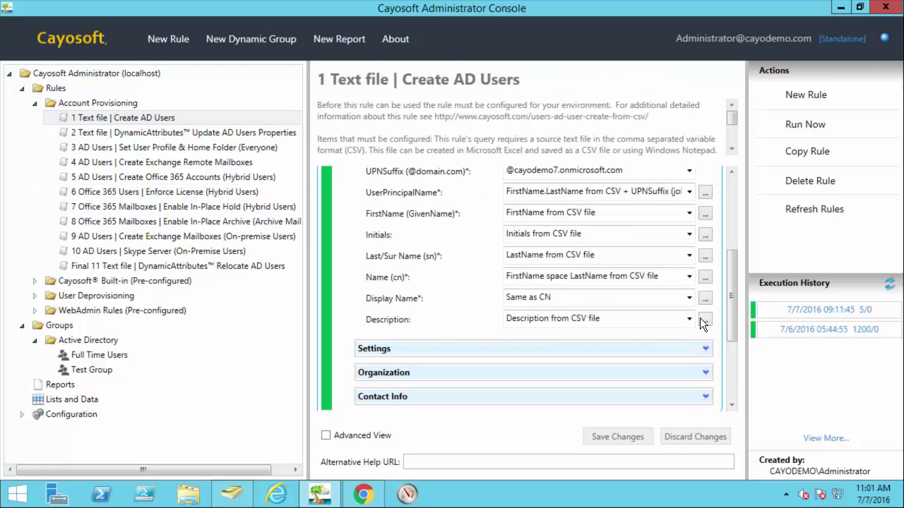
left_click(733, 192)
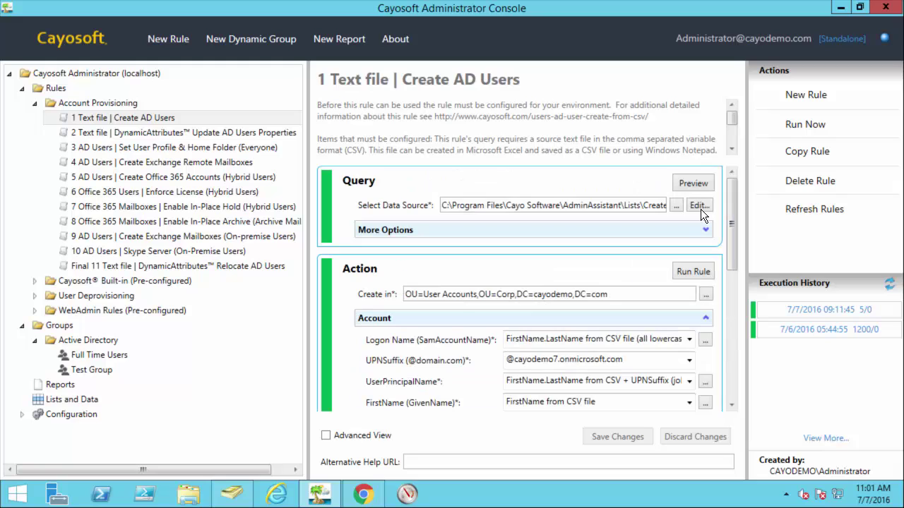
left_click(691, 320)
left_click(689, 271)
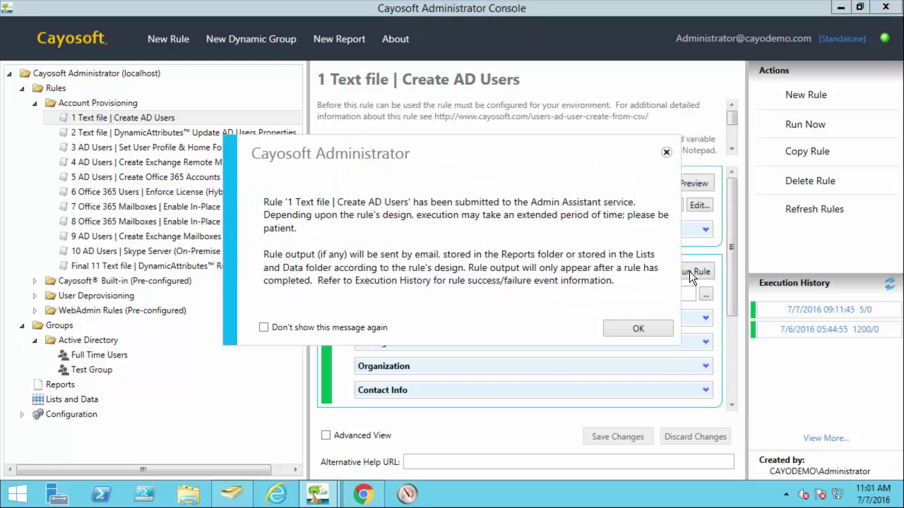
left_click(649, 324)
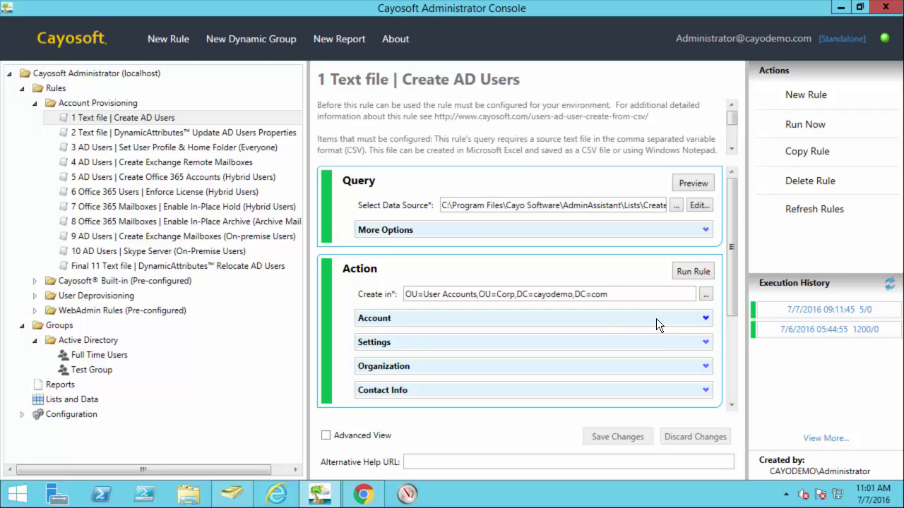
mouse_move(883, 42)
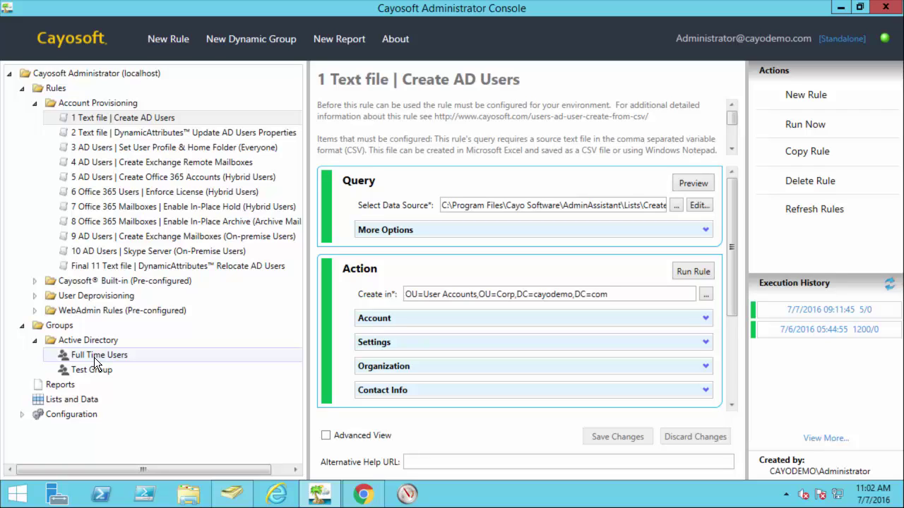
- Open Groups > Active Directory > Full Time Users and check its running-rule status indicator
left_click(205, 355)
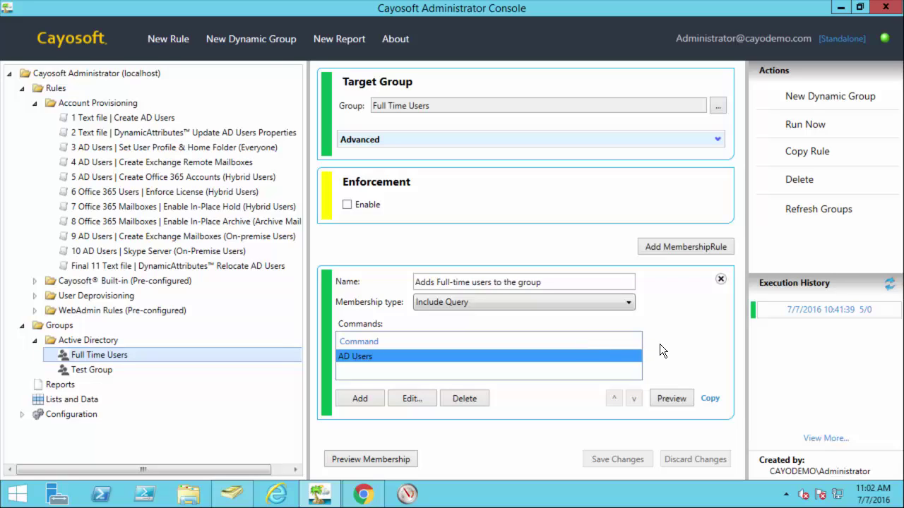
mouse_move(884, 41)
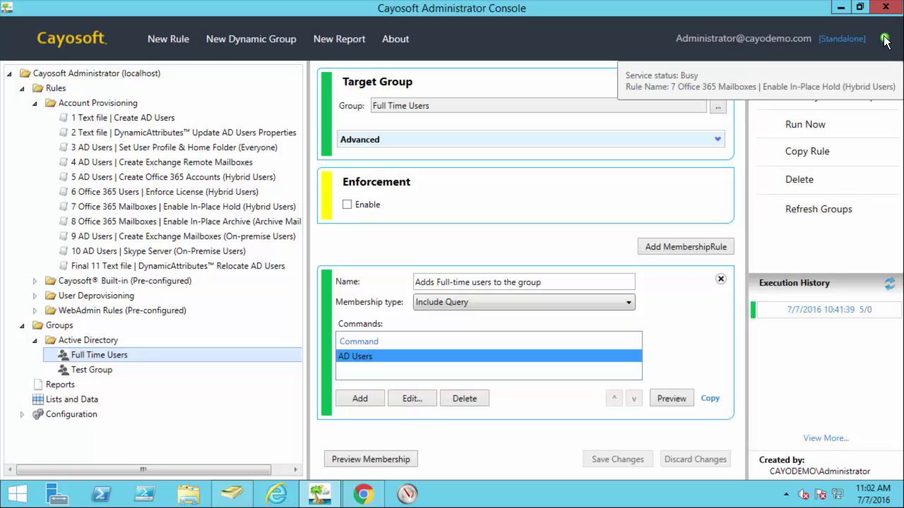
- Refresh the User Accounts container in ADUC to show the five new demo users
left_click(233, 493)
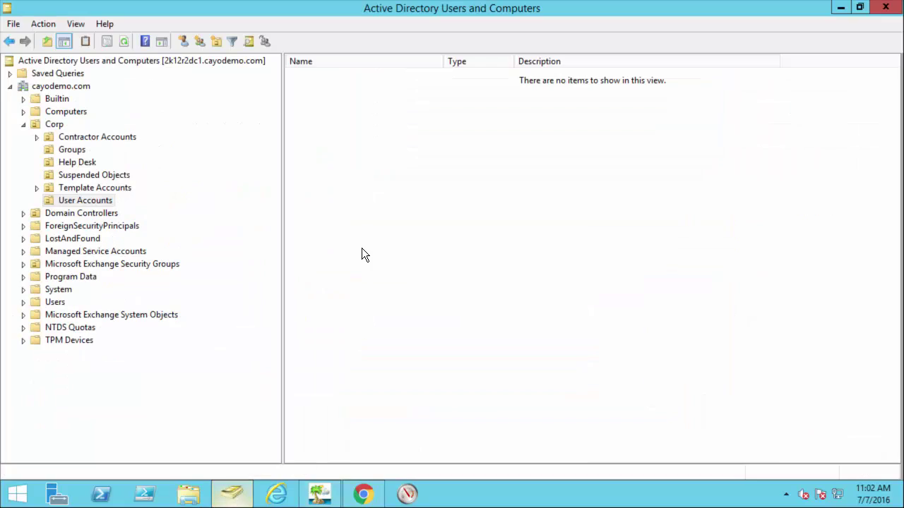
right_click(364, 222)
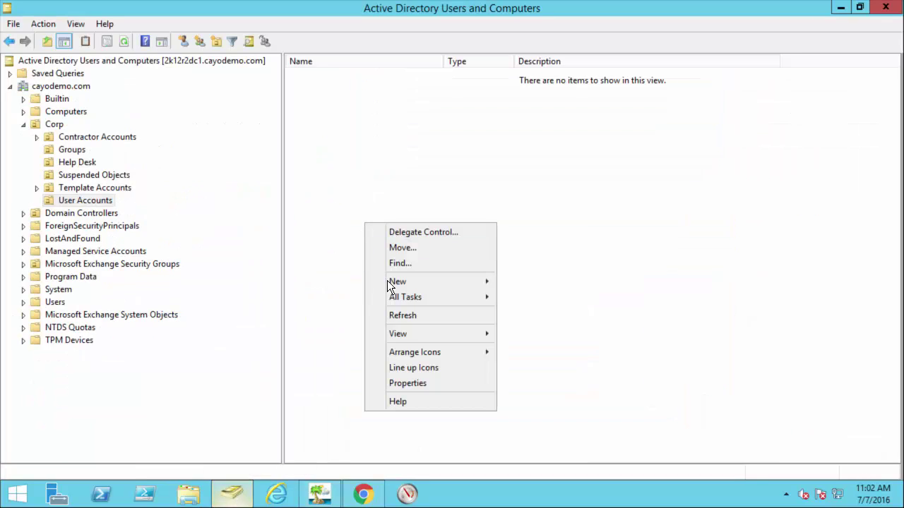
left_click(399, 317)
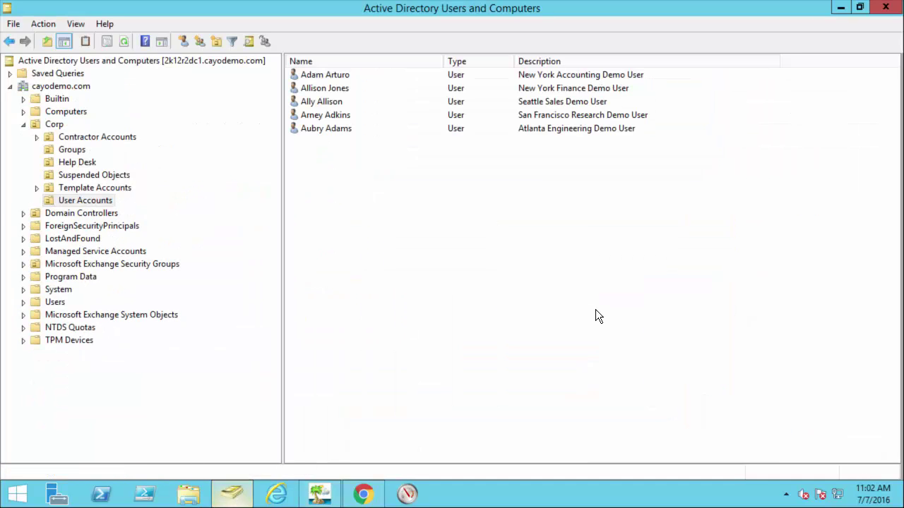
- Check the Atlanta Engineering demo user's Address tab, then close its properties without changes
double_click(318, 132)
left_click(502, 95)
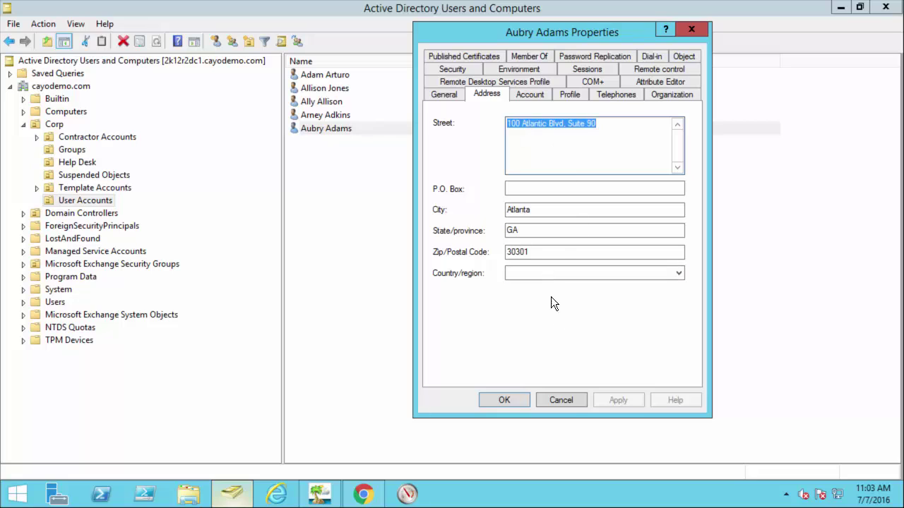
left_click(571, 400)
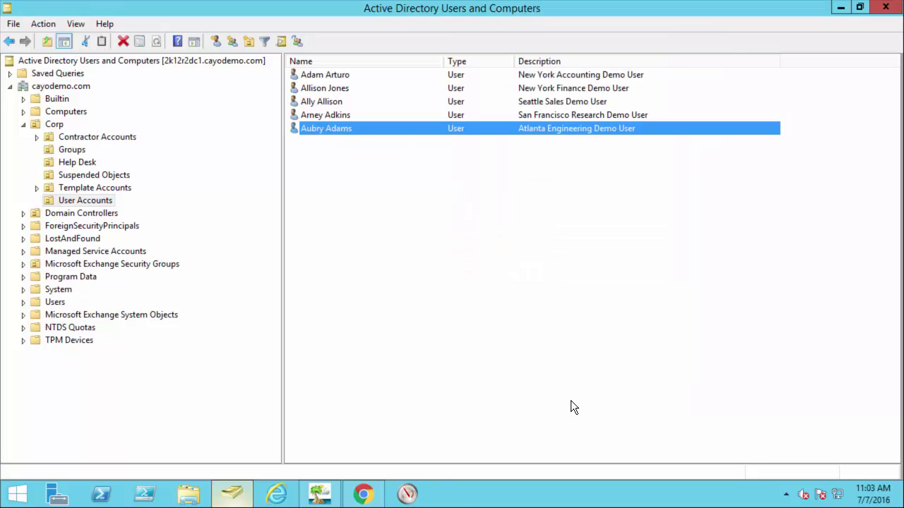
- Reload Active users to show seven E5-licensed accounts and open the new Sales Rep's details
left_click(364, 494)
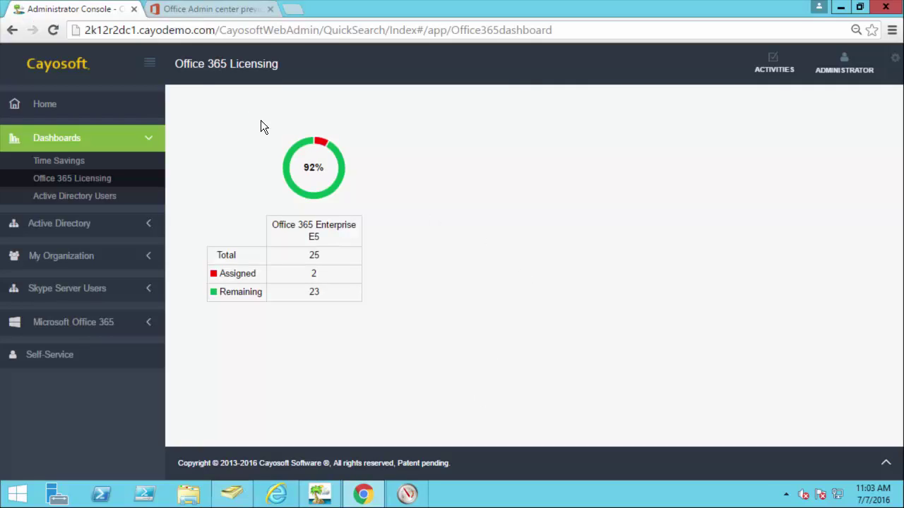
left_click(200, 10)
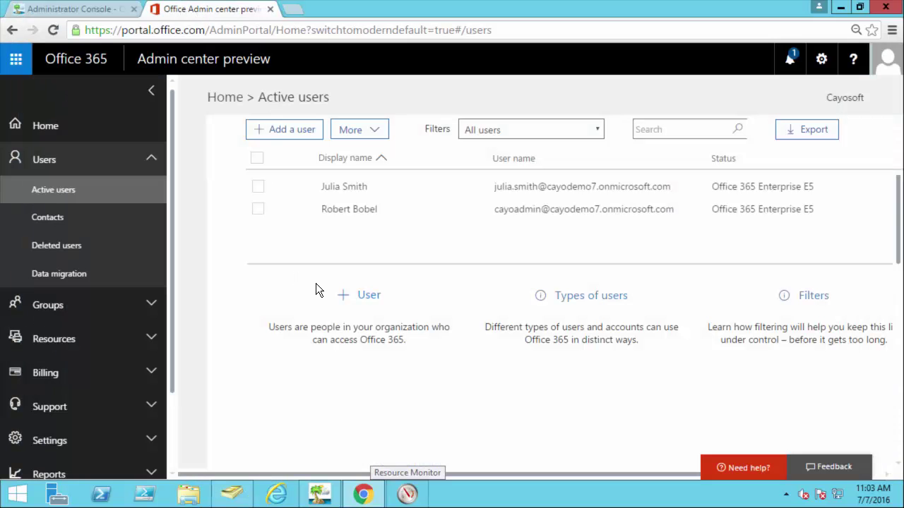
left_click(51, 30)
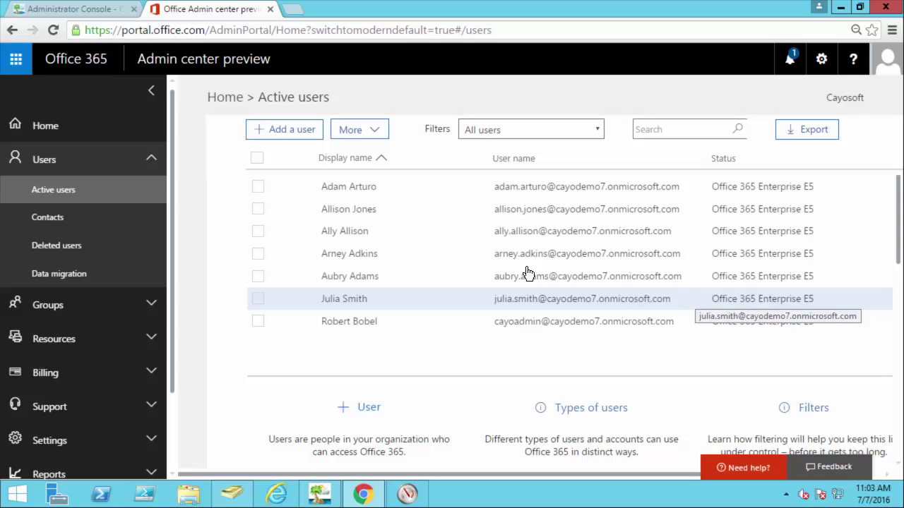
left_click(476, 241)
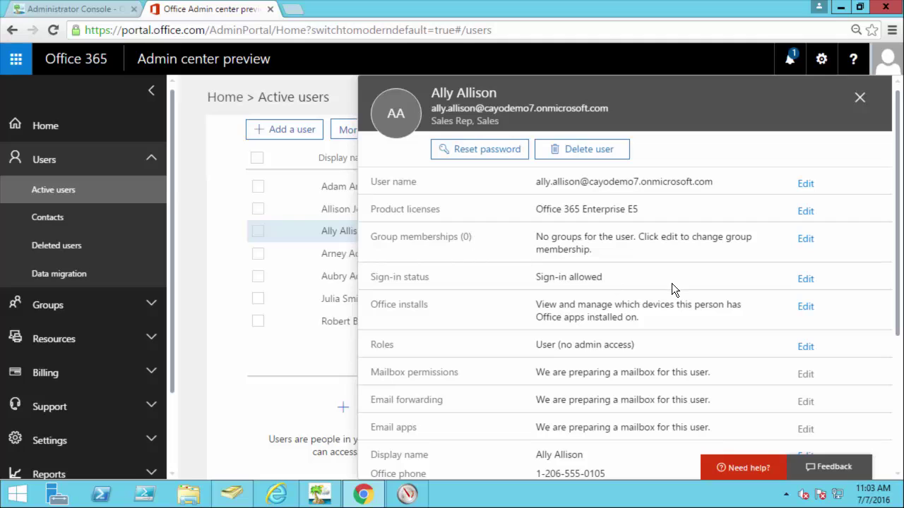
- Review the Sales Rep's Office 365 Enterprise E5 service list, then close the Product licenses panel
left_click(812, 213)
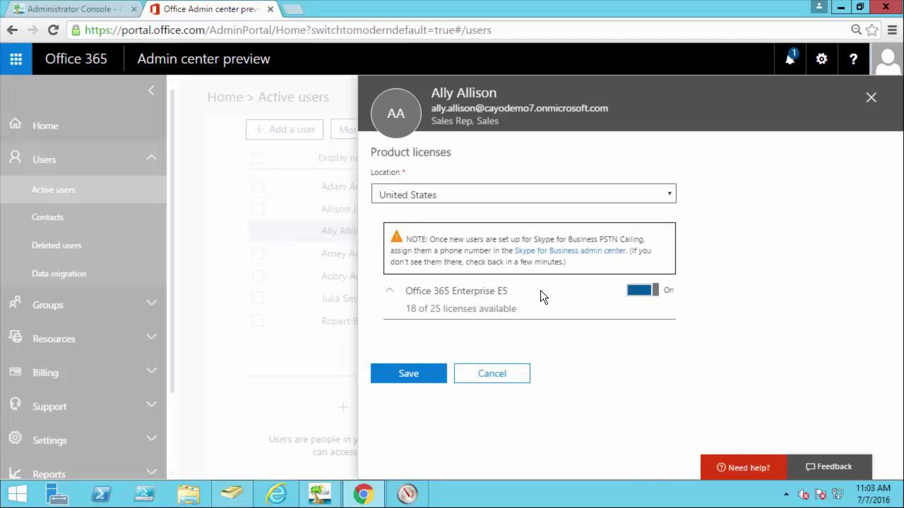
left_click(515, 295)
scroll(796, 339, "down", 6)
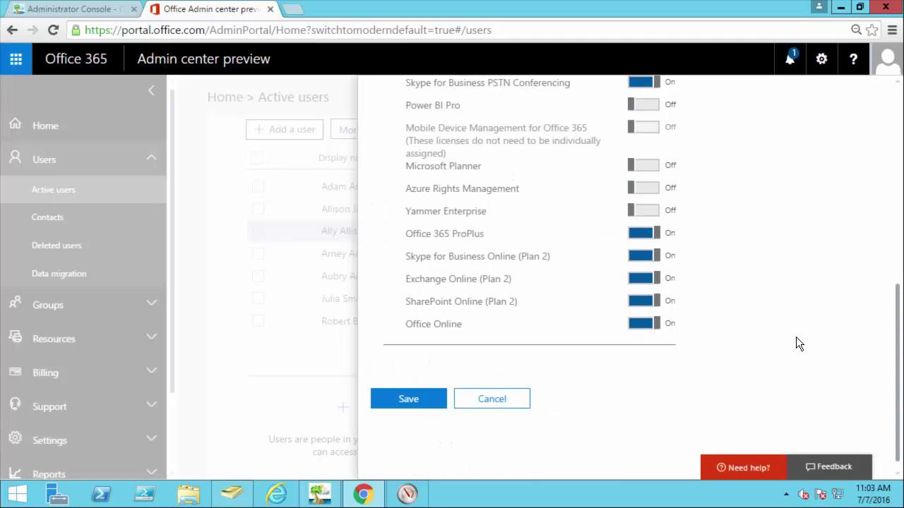
scroll(796, 343, "up", 2)
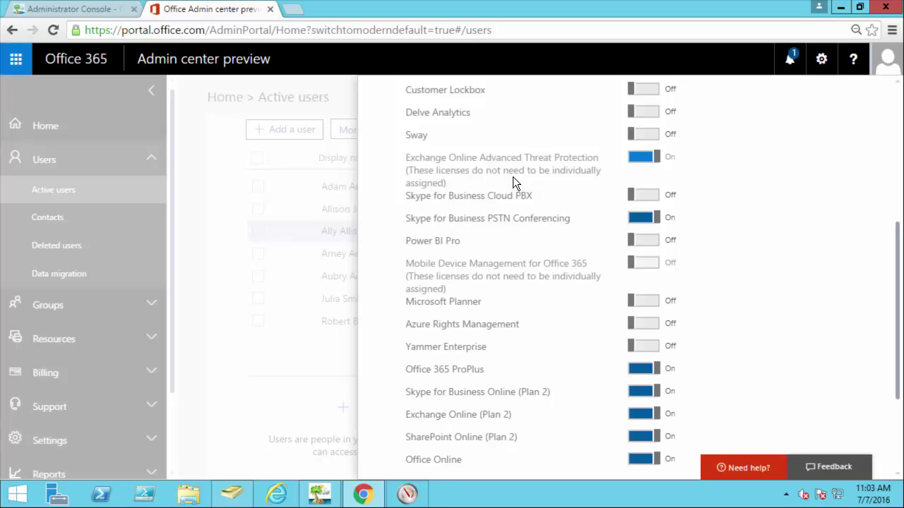
scroll(514, 178, "up", 5)
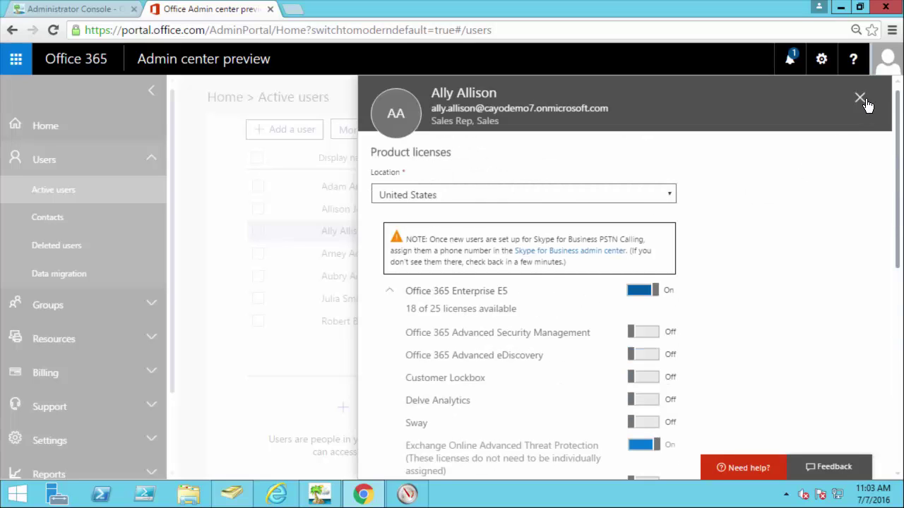
left_click(860, 98)
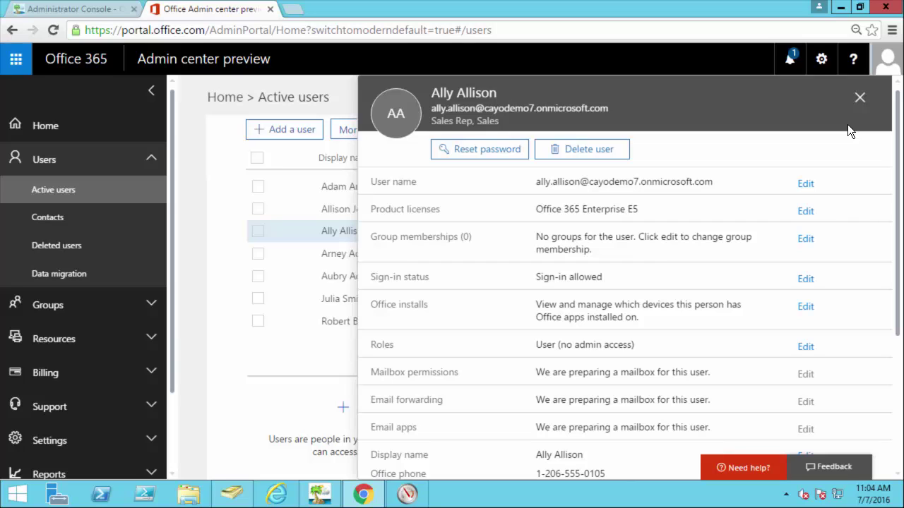
- Close the Sales Rep's details and check all seven active users hold Enterprise E5 licences
left_click(859, 99)
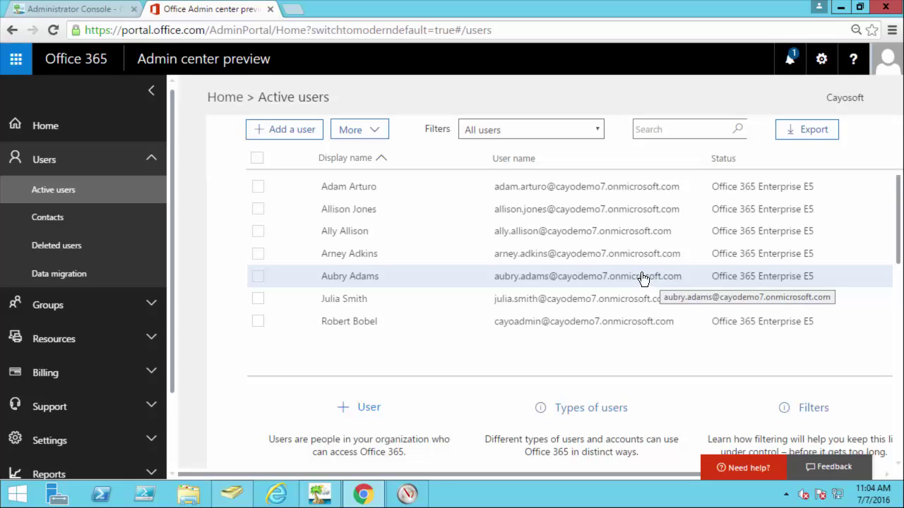
left_click(322, 495)
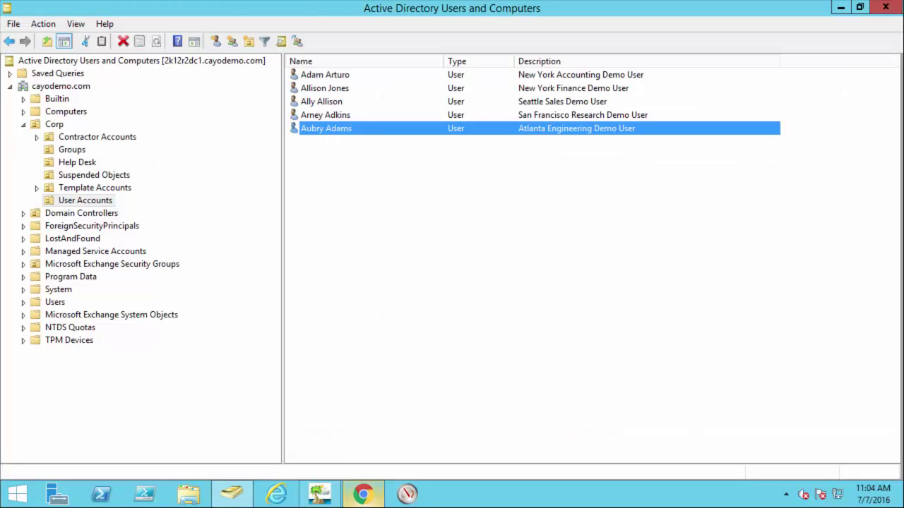
left_click(362, 495)
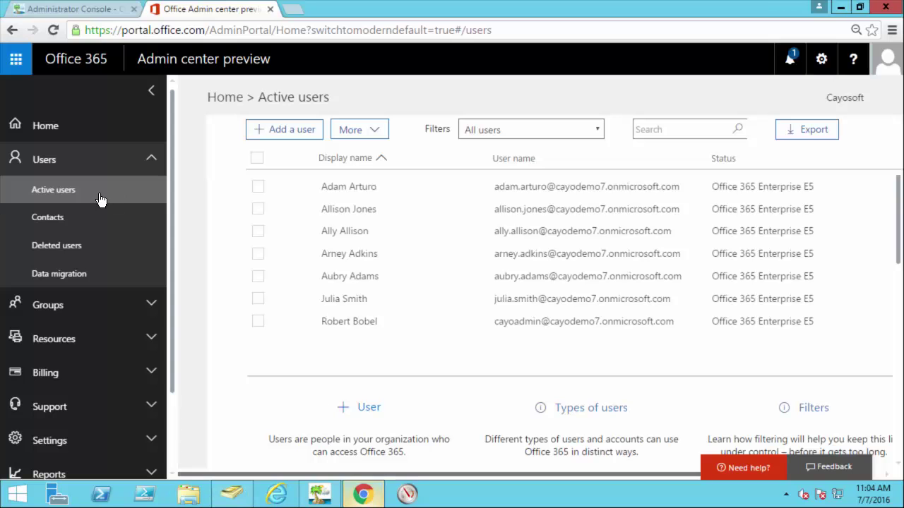
- Refresh the Cayosoft Office 365 Licensing dashboard to show 7 of 25 E5 licences assigned
left_click(74, 9)
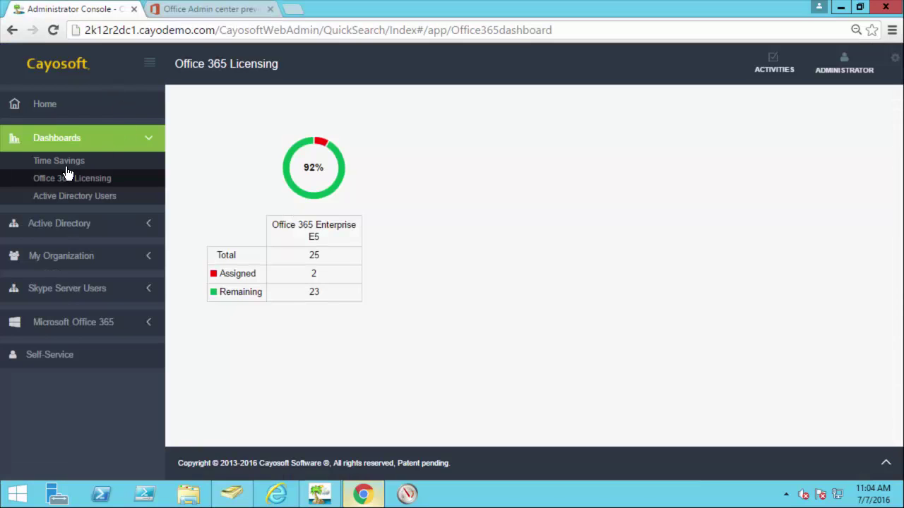
left_click(55, 31)
left_click(329, 498)
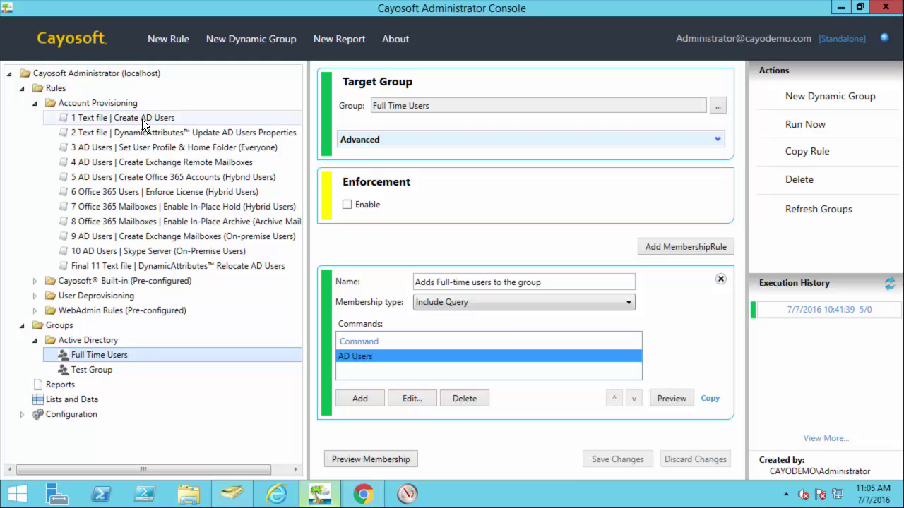
- Check the Create AD Users rule history, then refresh Full Time Users history to show the 11:03:03 run
left_click(889, 283)
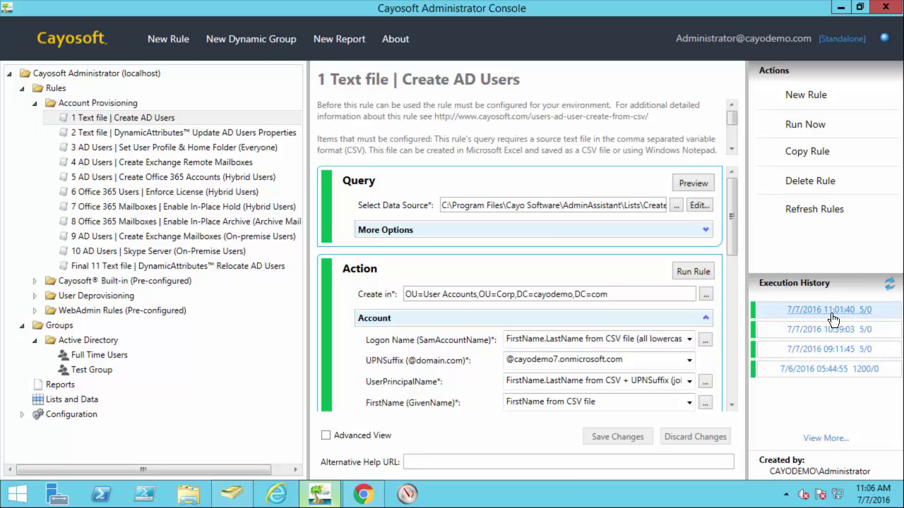
left_click(116, 356)
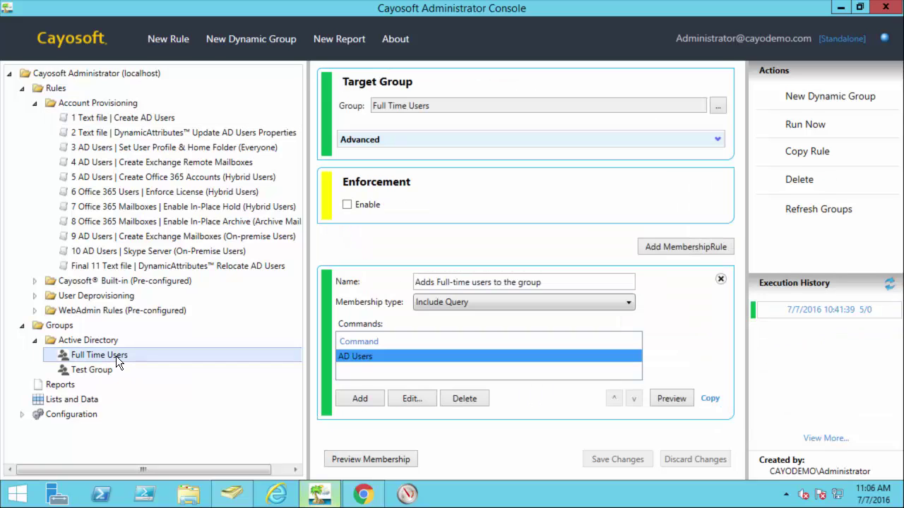
left_click(889, 283)
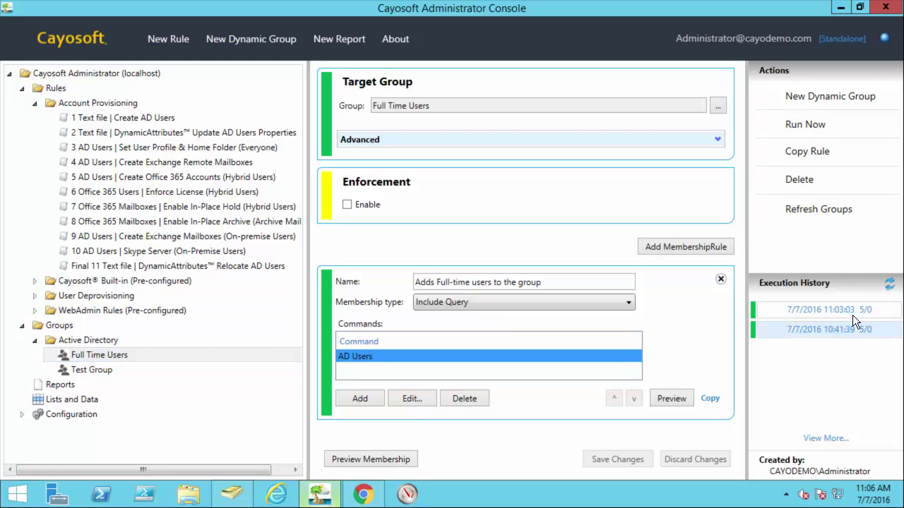
left_click(232, 493)
- Check the Members tab of Corp > Groups > Full Time Users lists five users, then cancel
left_click(79, 150)
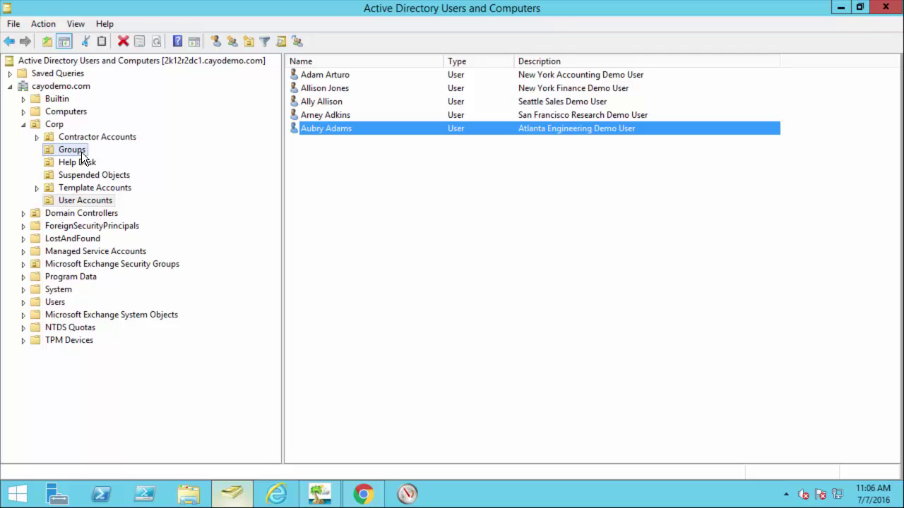
scroll(344, 369, "down", 3)
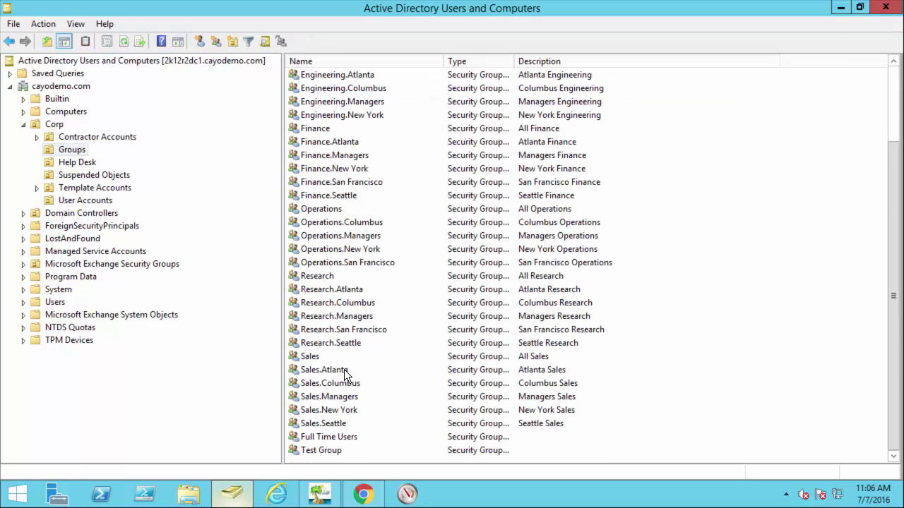
double_click(338, 438)
left_click(514, 69)
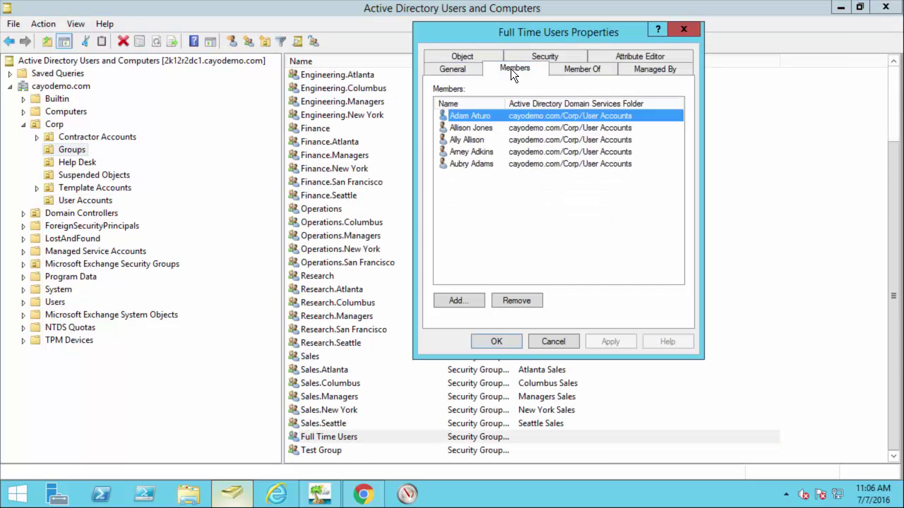
left_click(573, 344)
- Open the earliest Create AD Users HTML report from the Reports list in Google Chrome
left_click(328, 499)
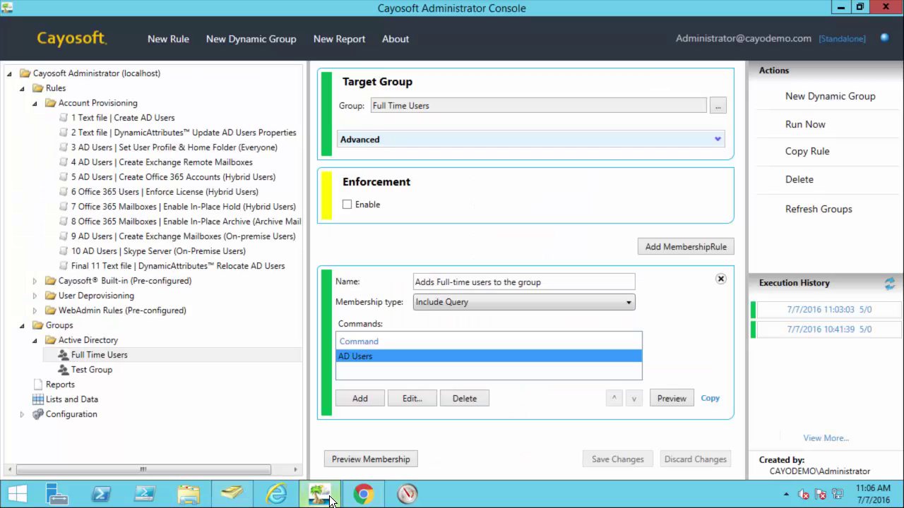
left_click(60, 385)
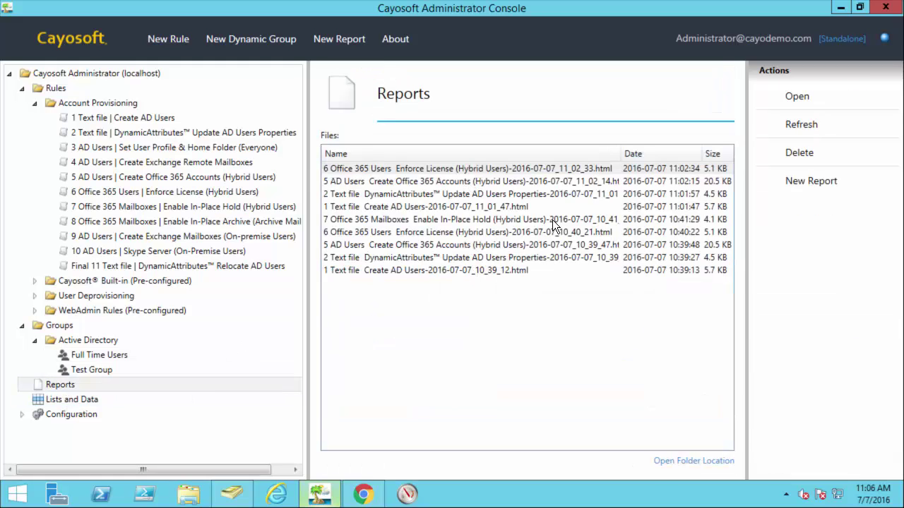
double_click(396, 270)
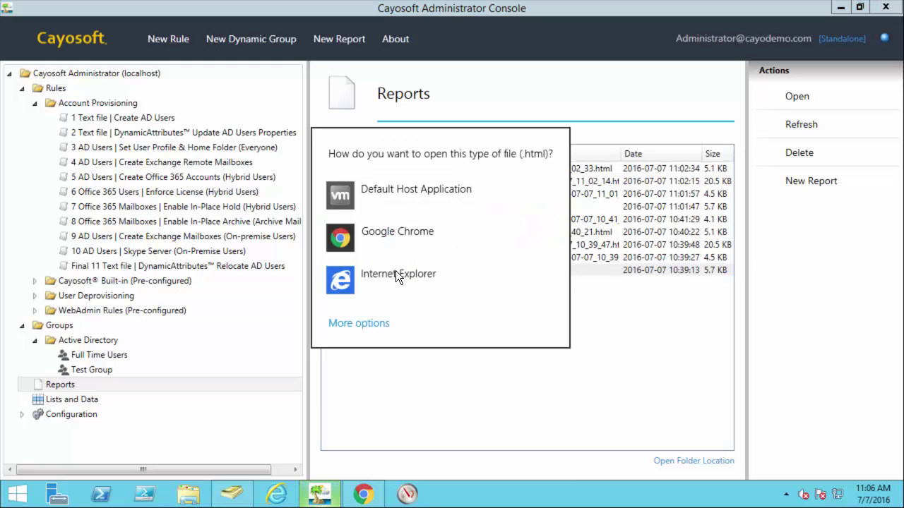
left_click(396, 233)
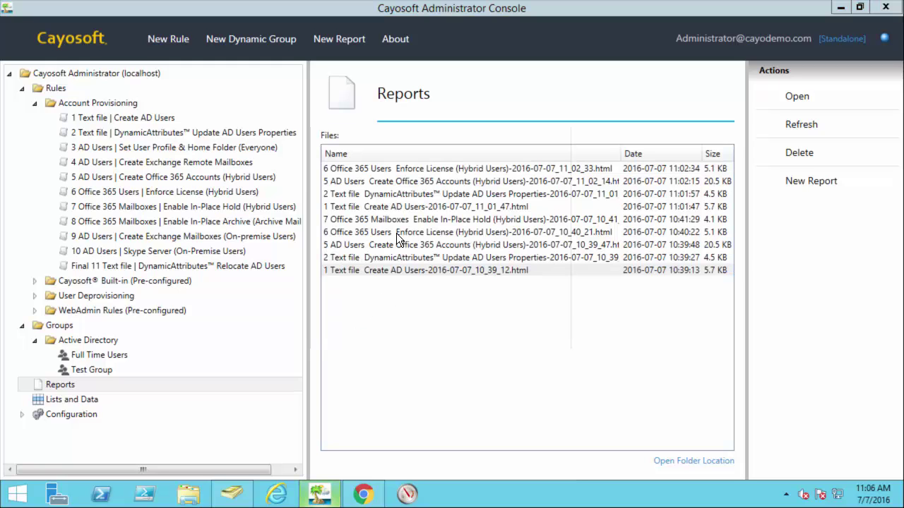